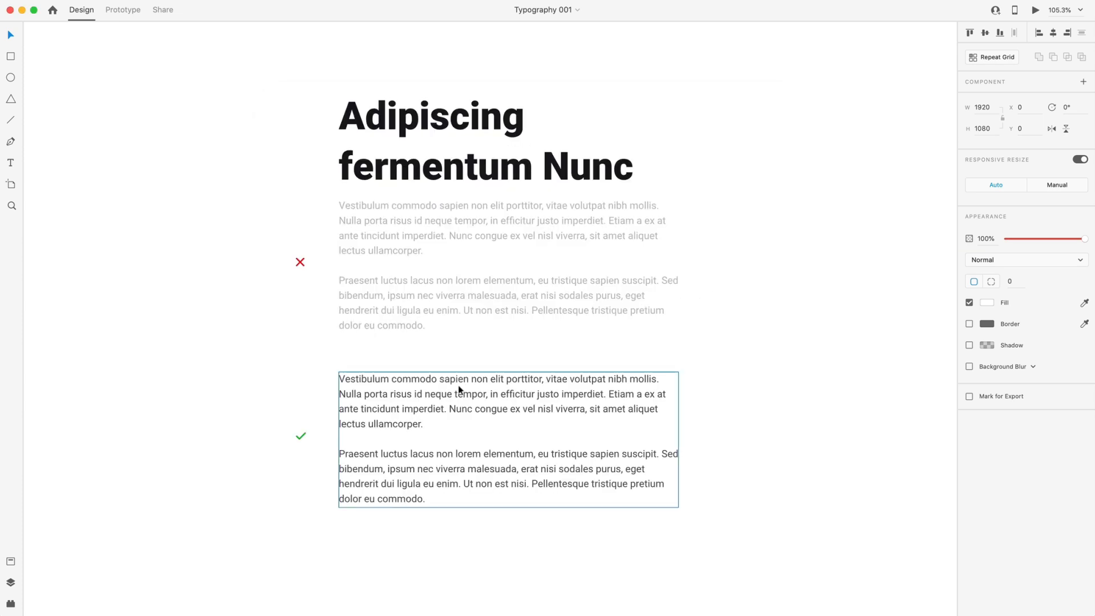
Check the contrast of the dark body text beside the green check mark with Stark's contrast checker.
click(459, 386)
click(761, 411)
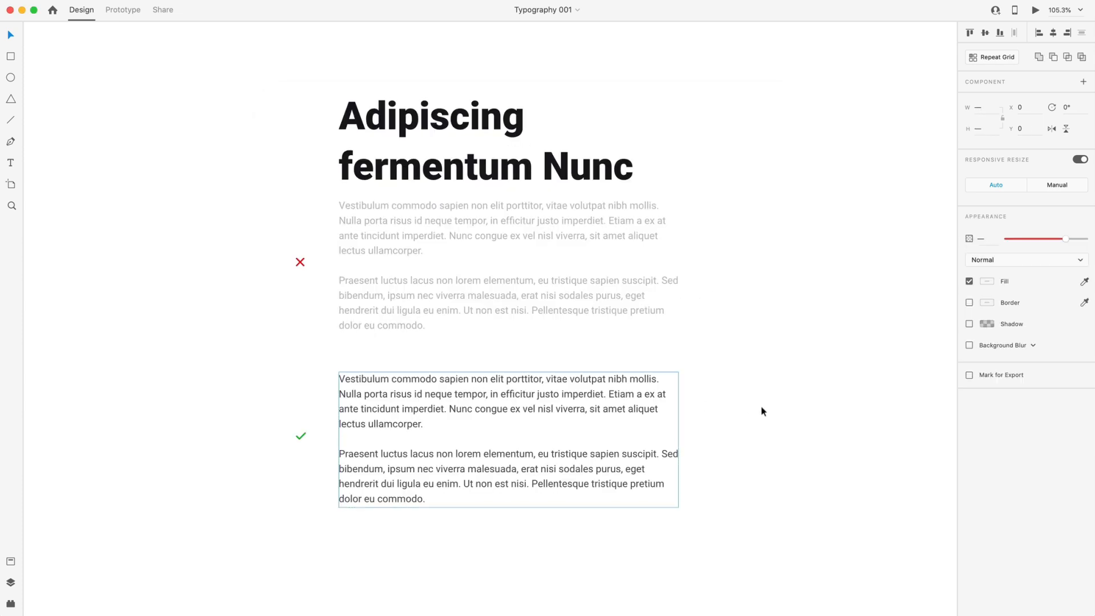
click(140, 4)
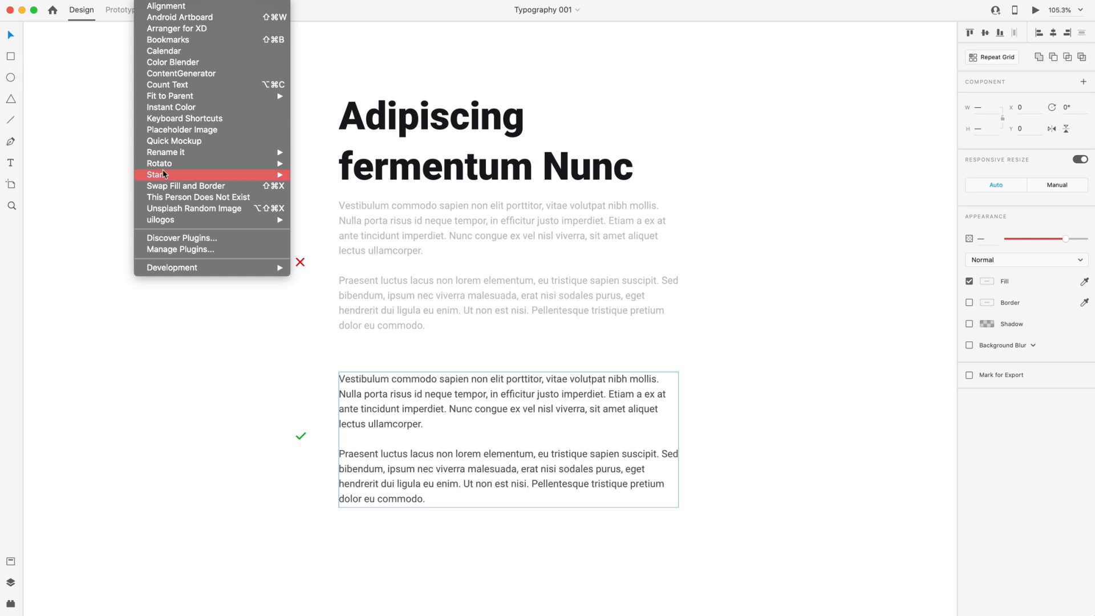
mouse_move(166, 175)
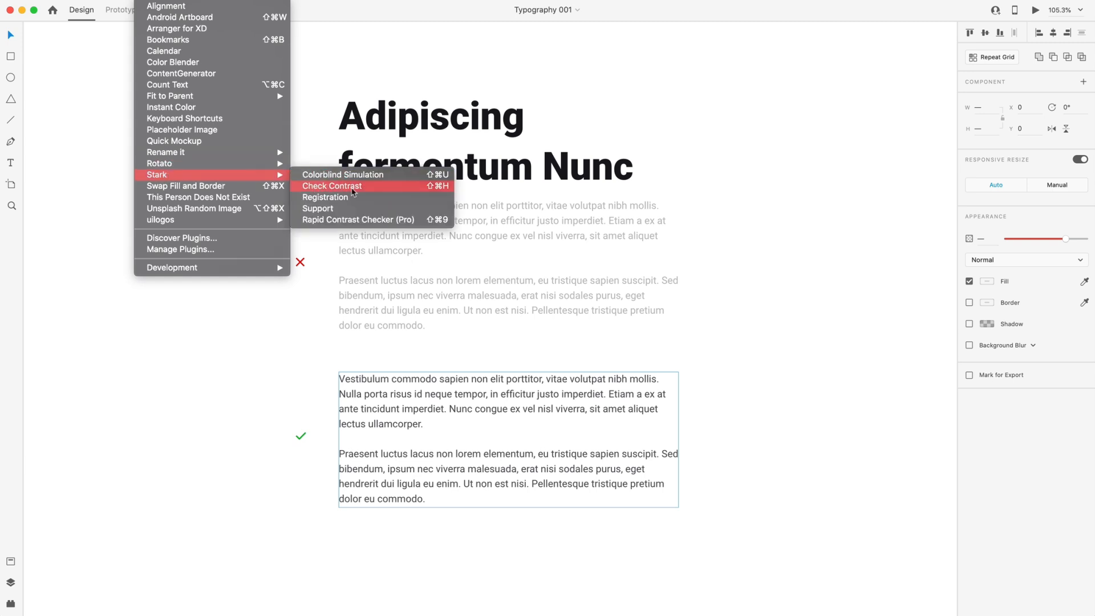
click(332, 187)
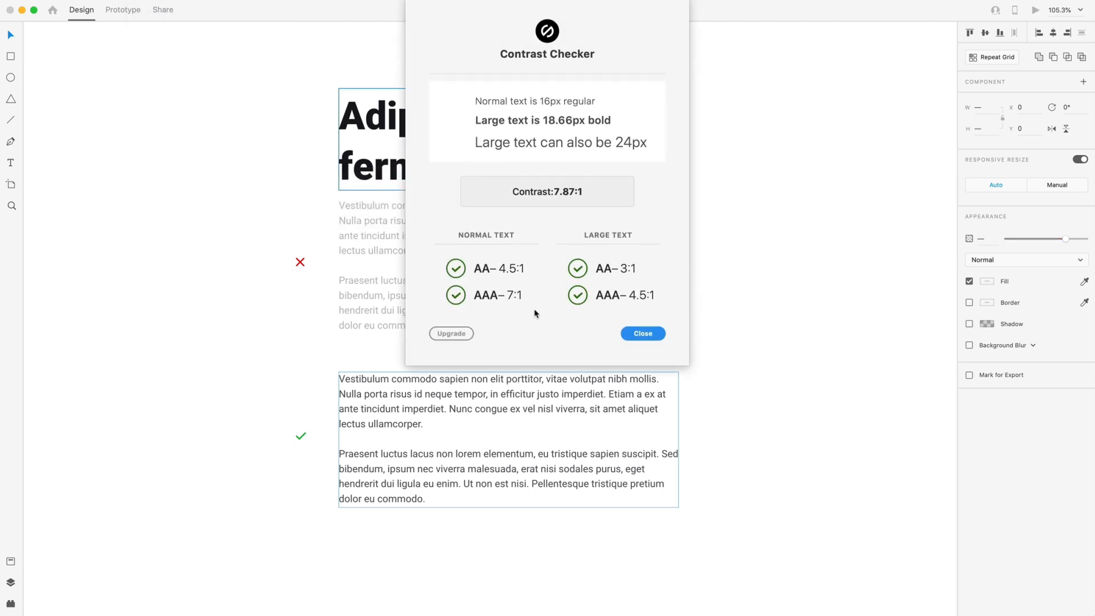
click(640, 334)
Check the contrast of the light grey body text beside the red cross with Stark's contrast checker.
click(525, 223)
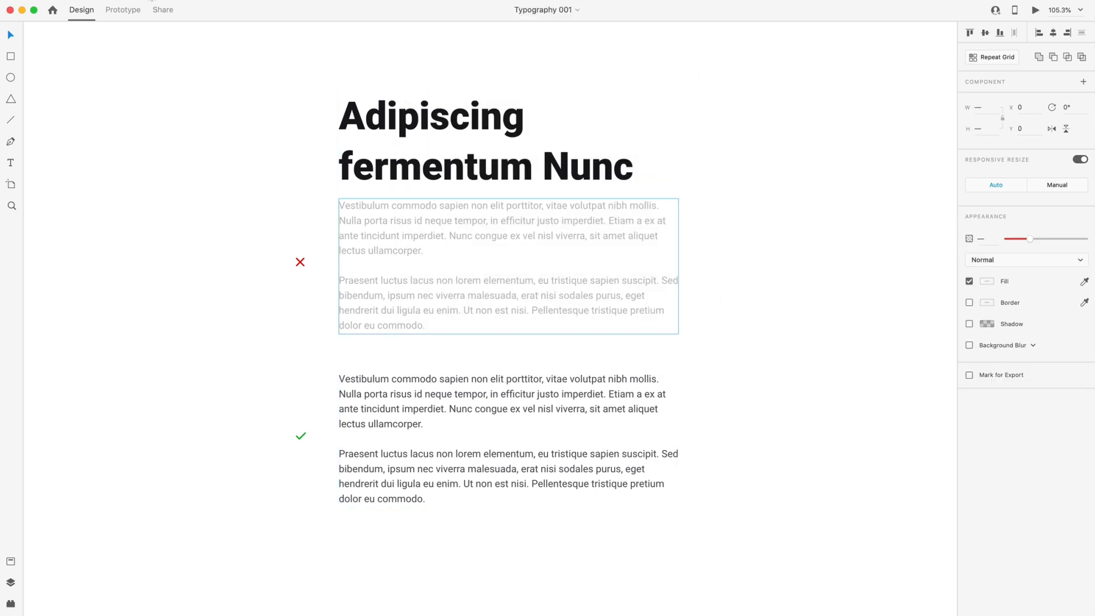
click(151, 1)
mouse_move(186, 173)
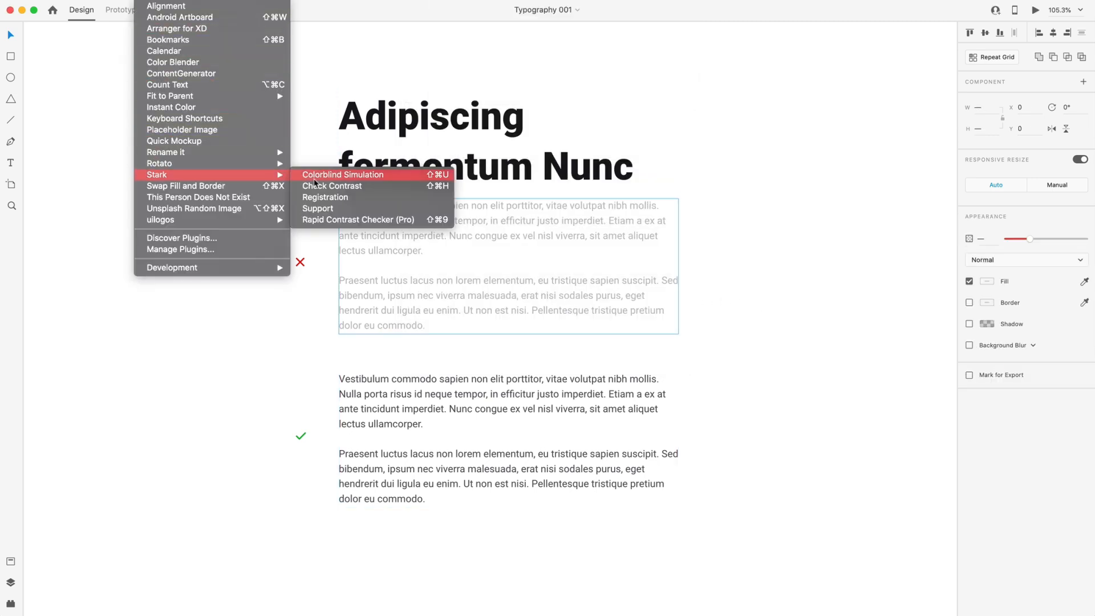
click(311, 185)
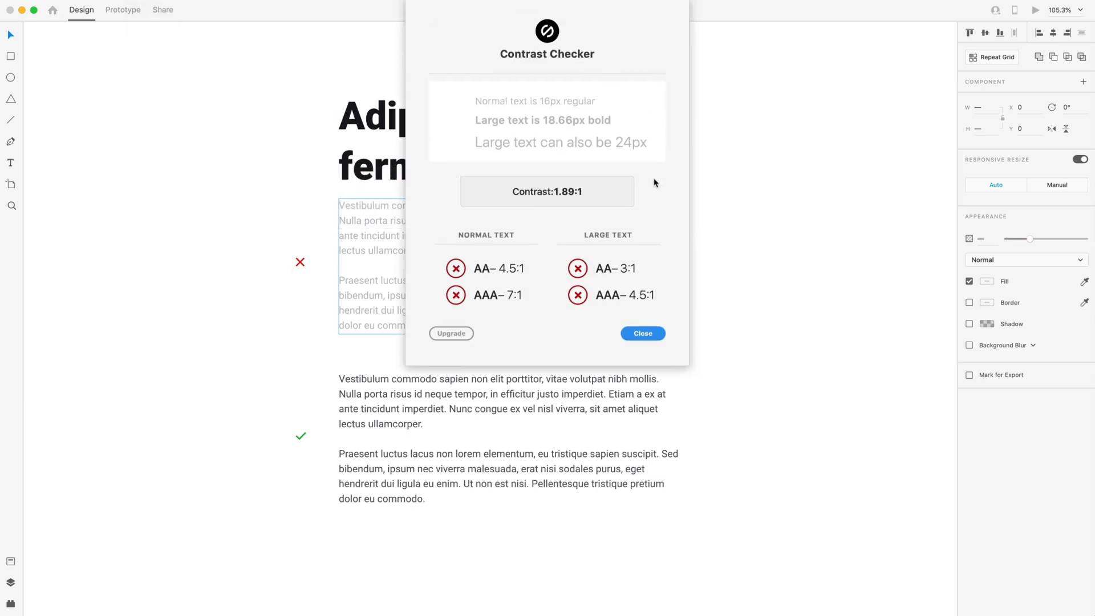
click(642, 334)
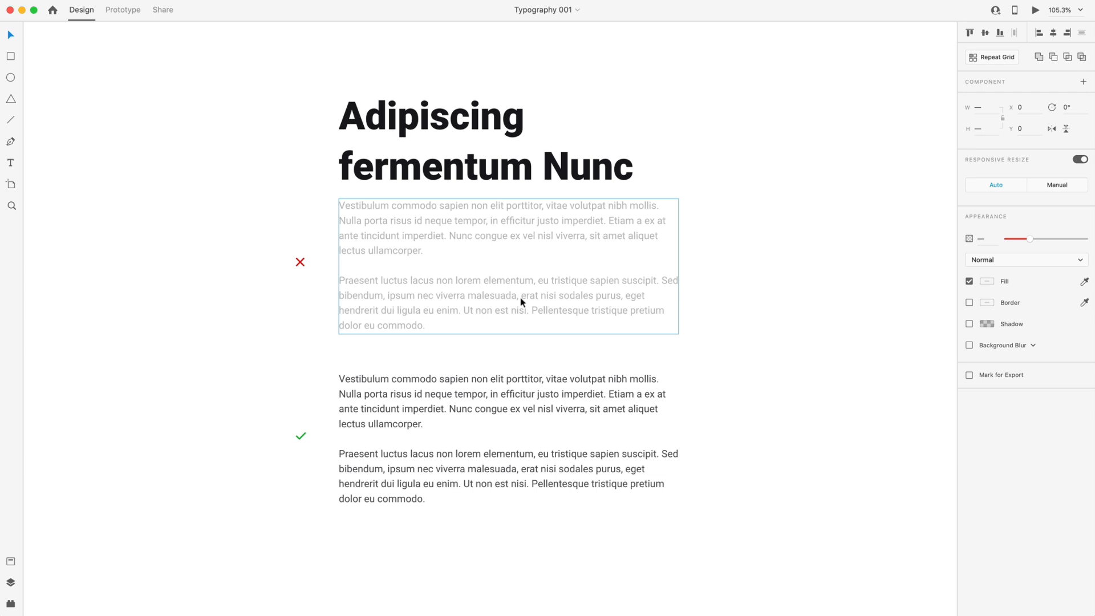
click(727, 401)
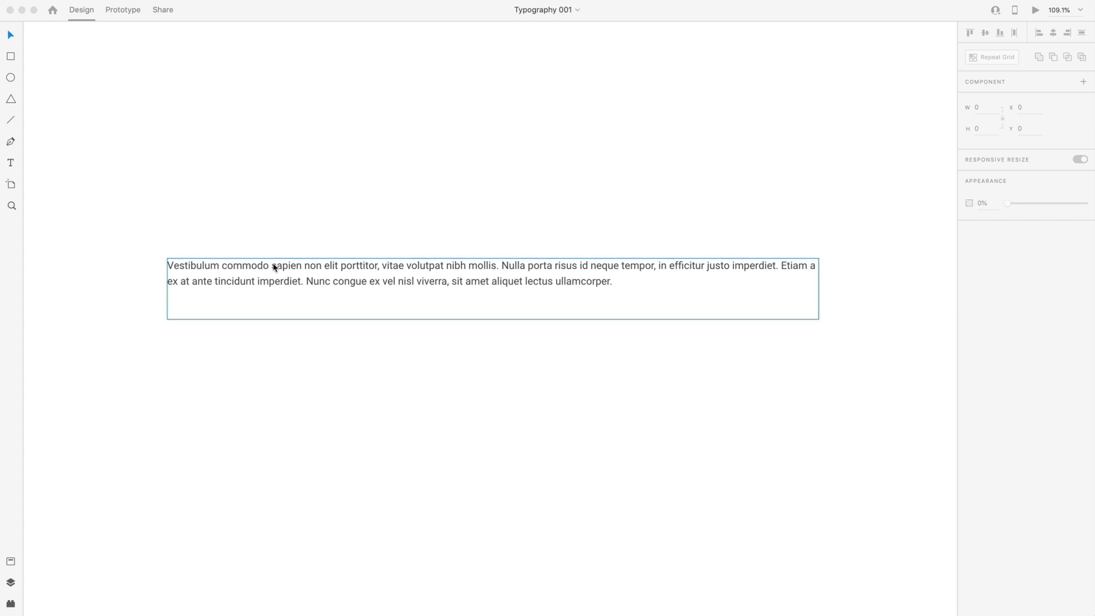
Narrow the wide paragraph's text box evenly from both sides to about 573 px so it wraps onto four lines.
click(741, 272)
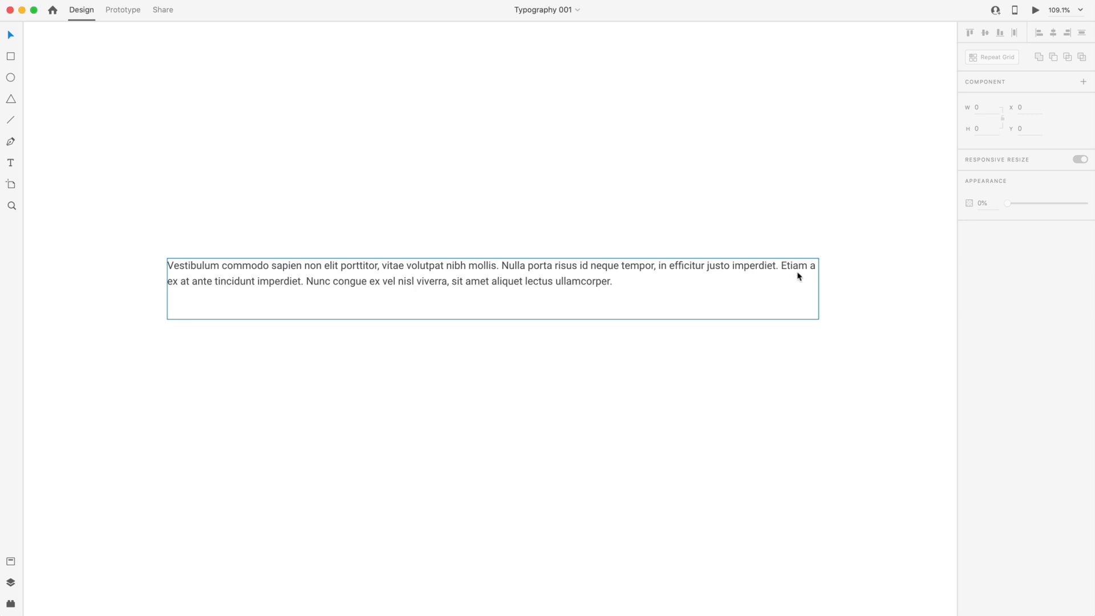
click(689, 263)
drag(817, 289, 678, 287)
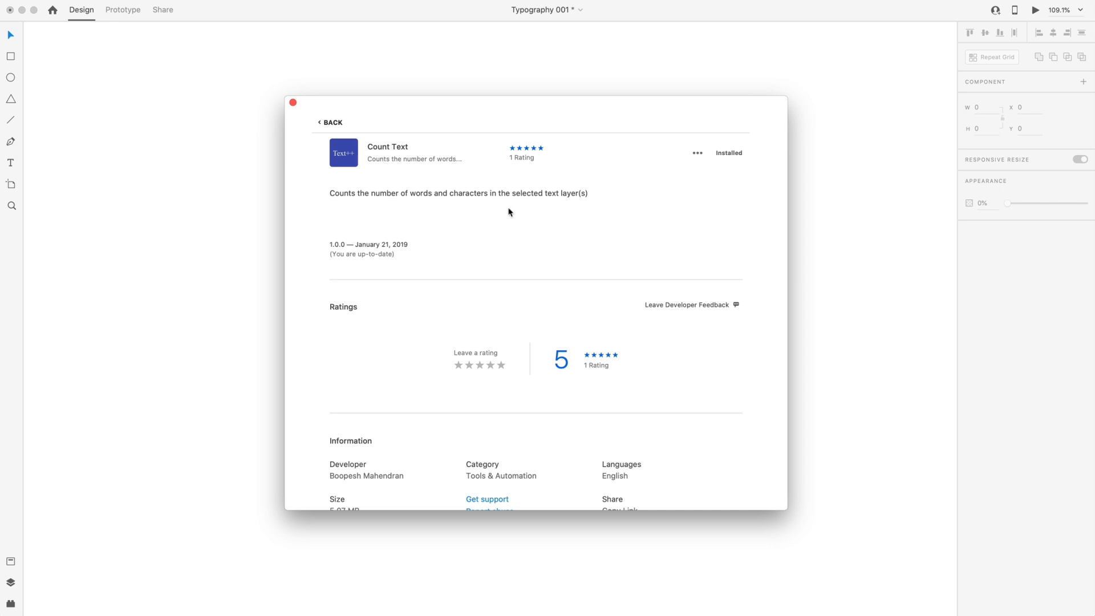
Close the Count Text plugin details and delete all of the paragraph's text after its first line.
click(293, 103)
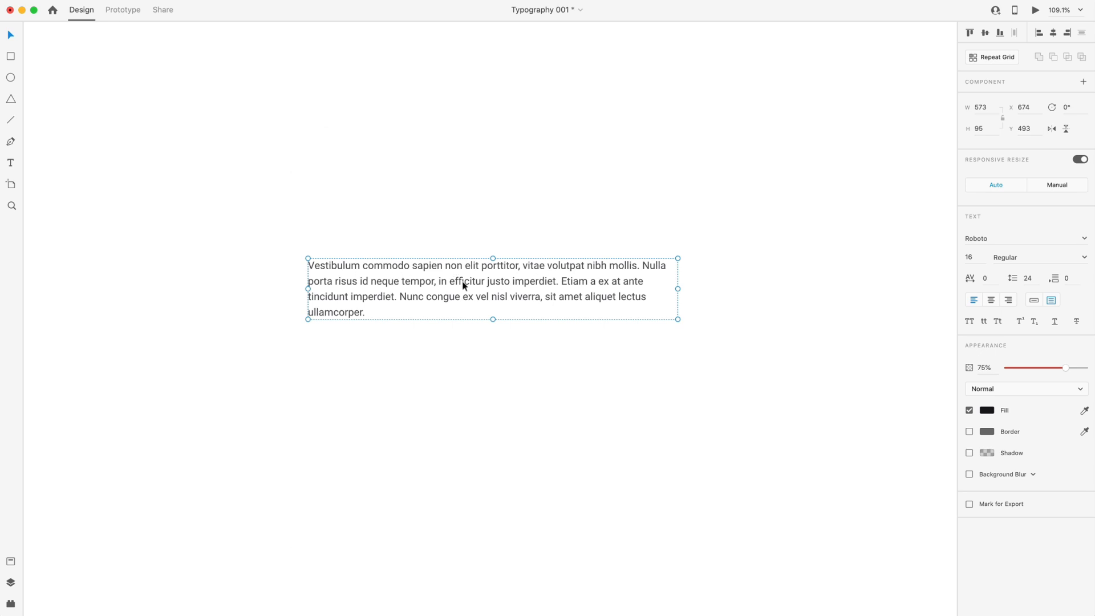
double_click(373, 314)
drag(376, 313, 300, 284)
key(BackSpace)
key(Escape)
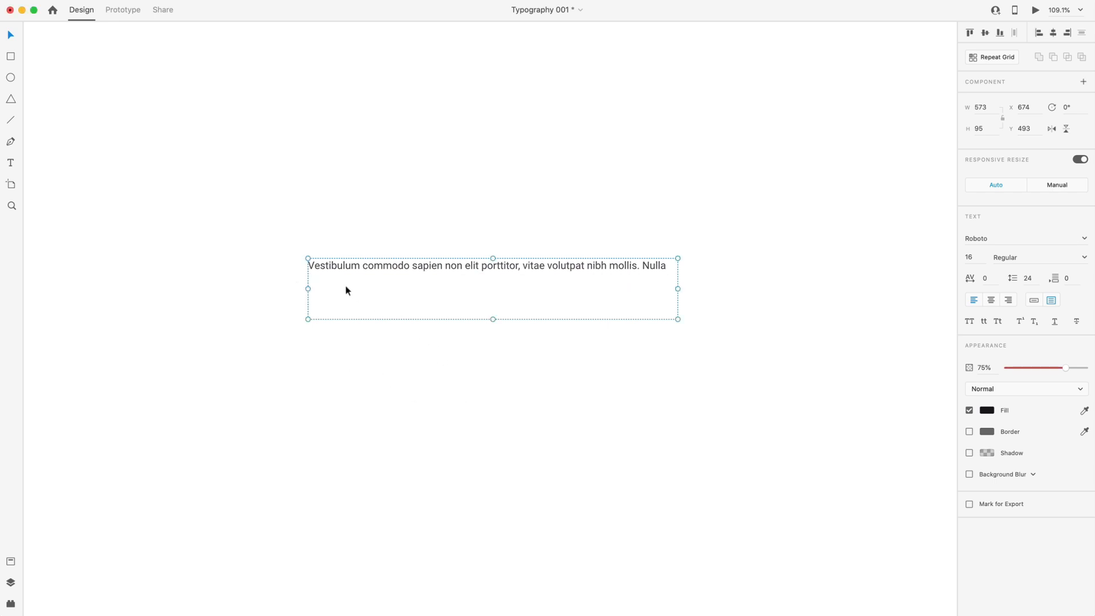
Count the words and characters in the paragraph's first line with the Count Text plugin.
click(157, 0)
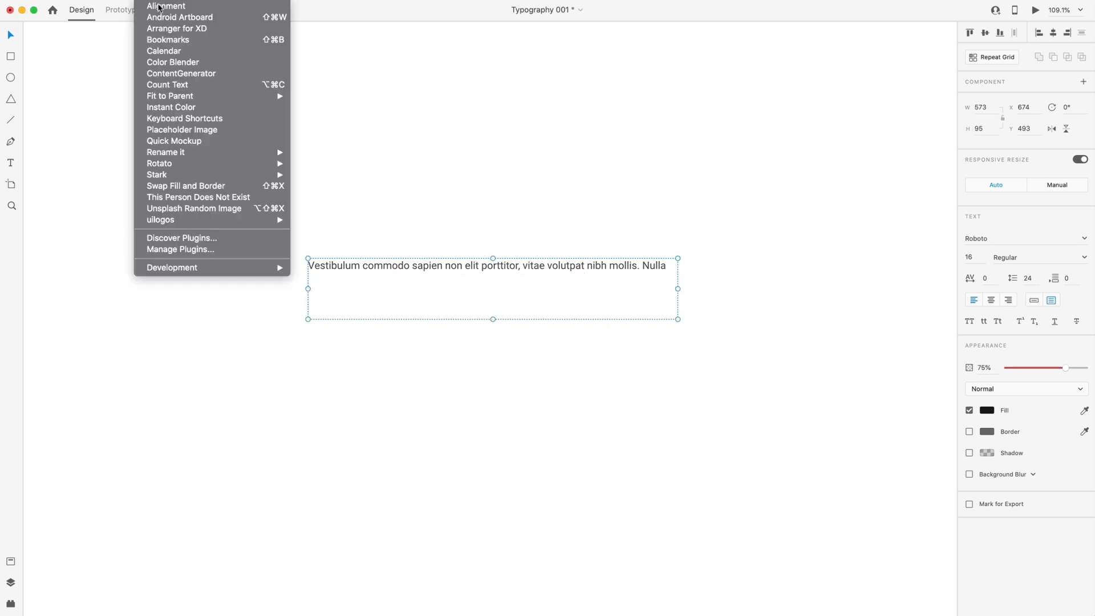
click(170, 86)
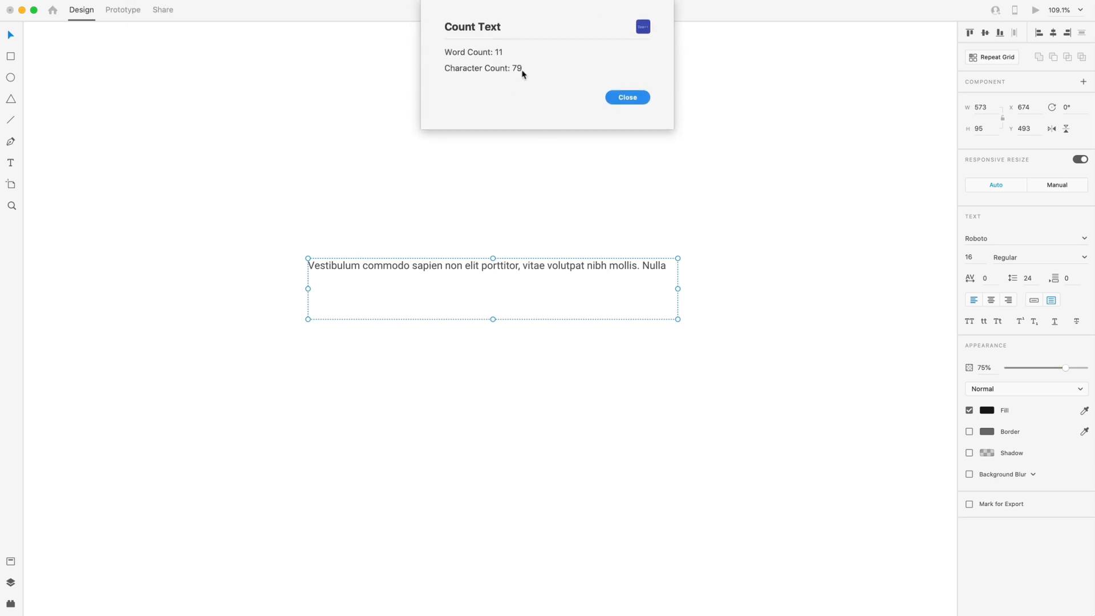
click(609, 95)
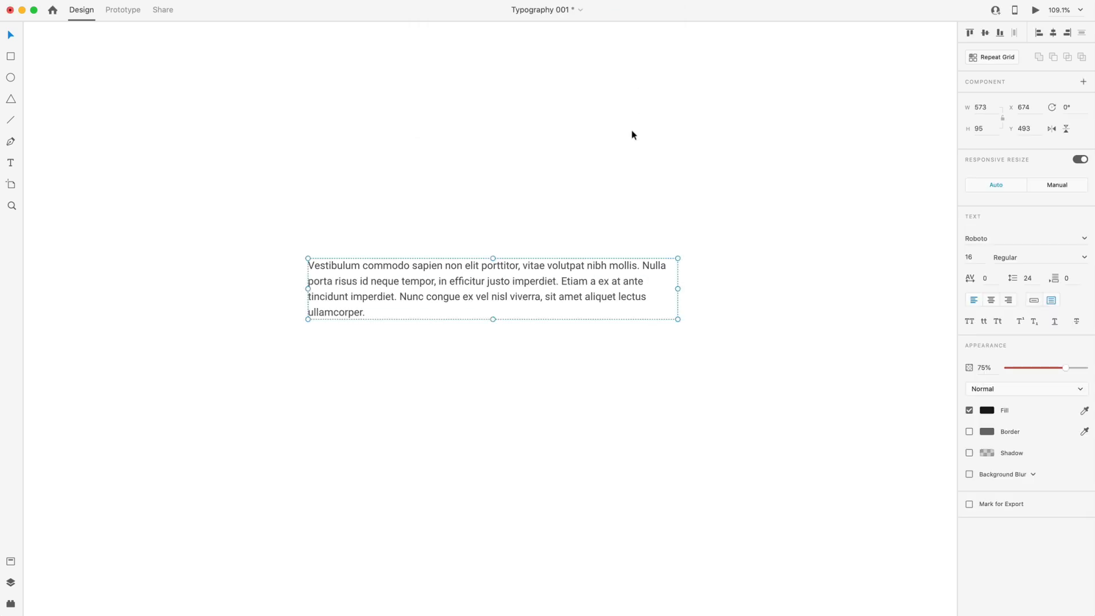
click(545, 404)
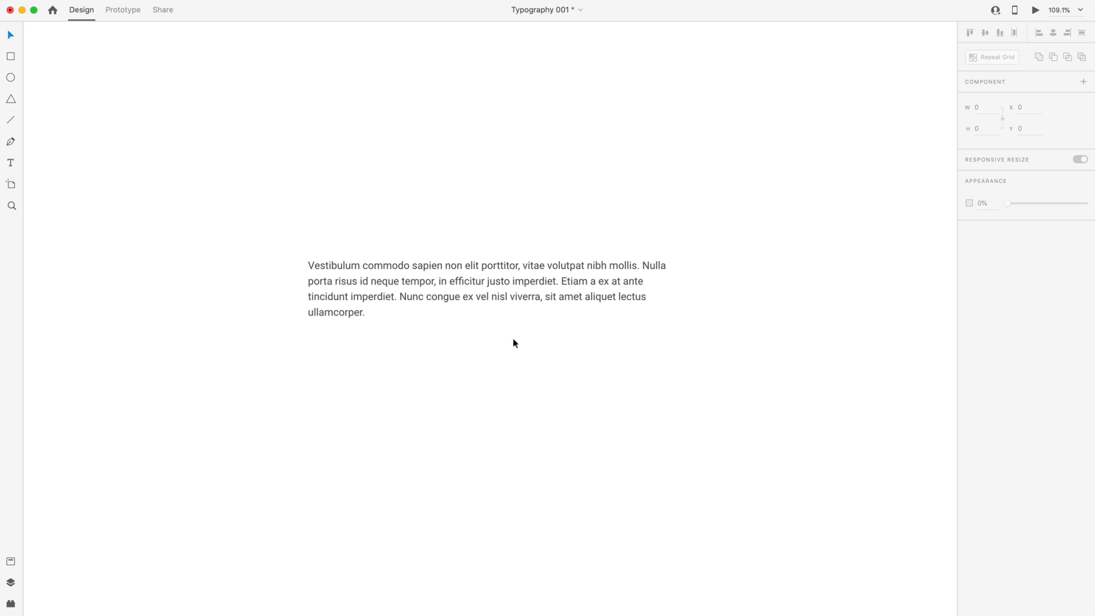
Narrow the paragraph's text box evenly from both sides to about 545 px wide.
click(524, 308)
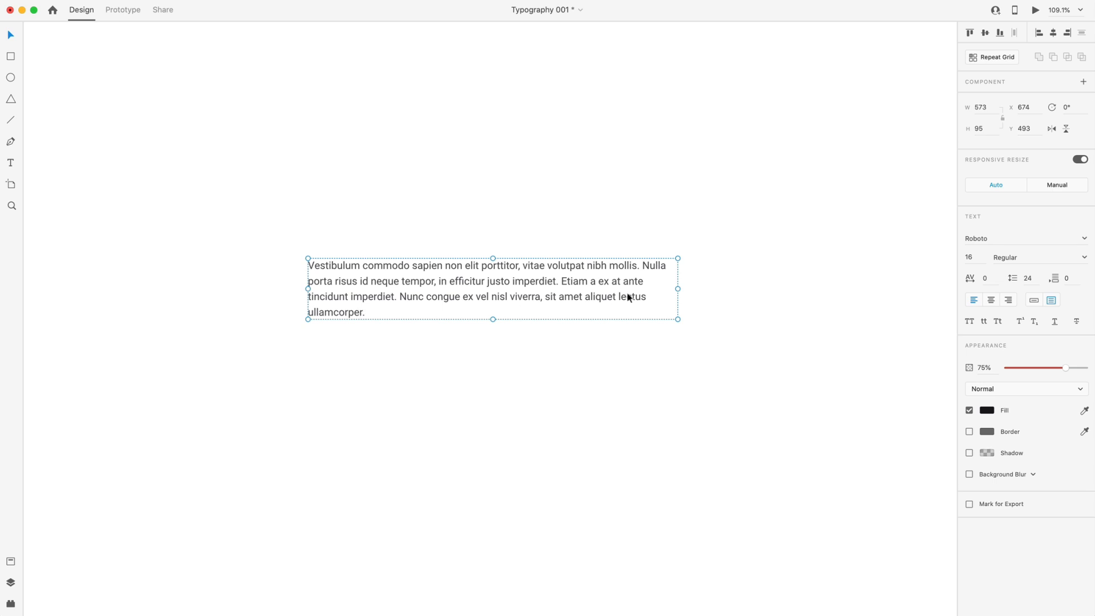
drag(677, 289, 668, 289)
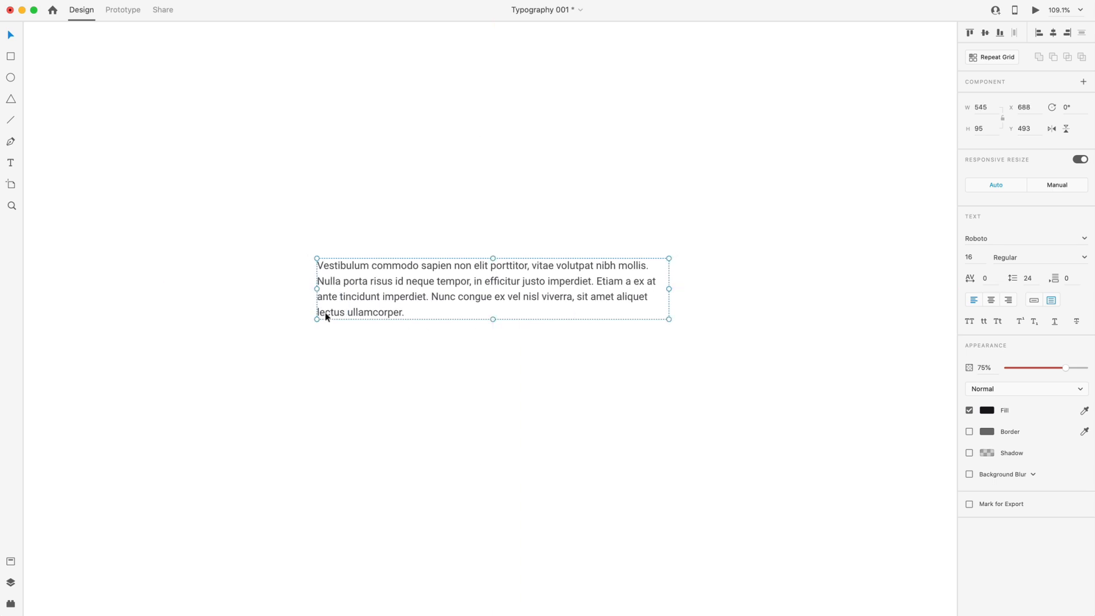
click(420, 360)
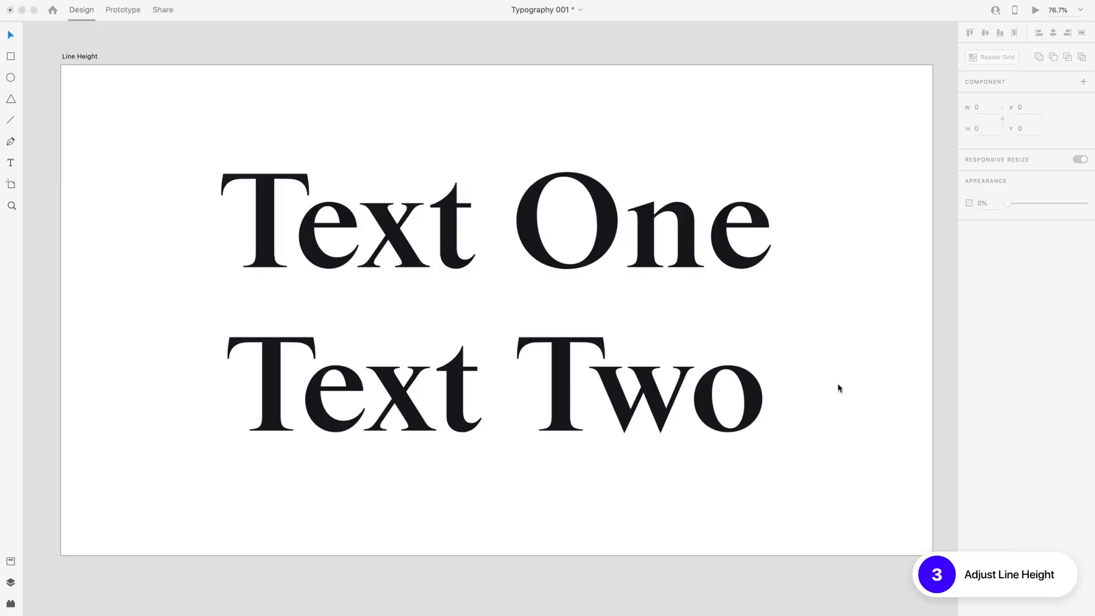
Add horizontal guides on the Line Height artboard along the baselines of "Text One" and "Text Two".
click(638, 203)
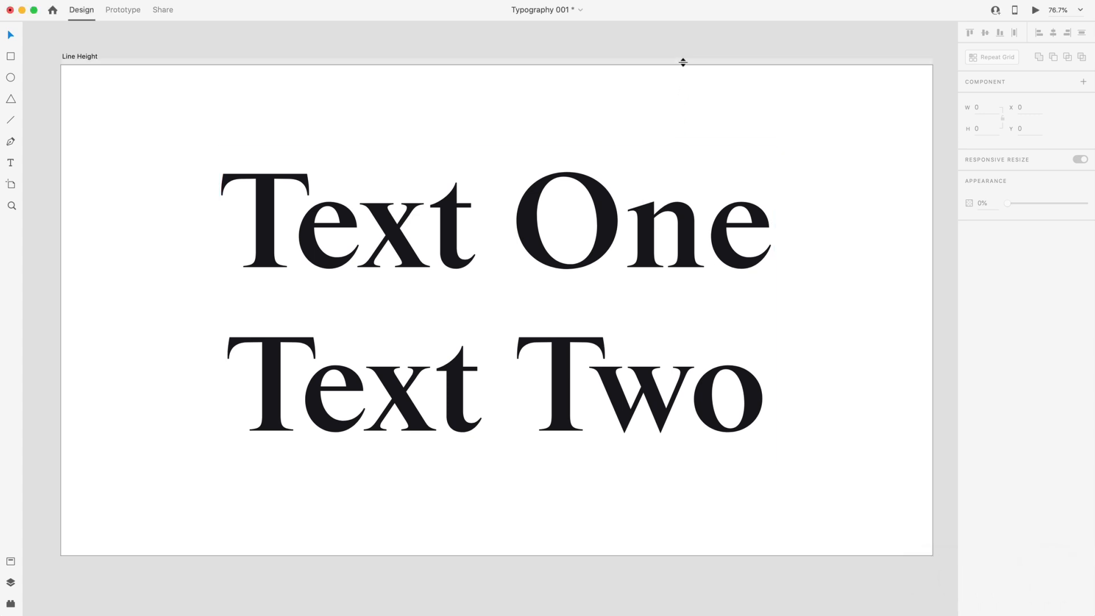
drag(683, 62, 709, 267)
drag(666, 64, 677, 430)
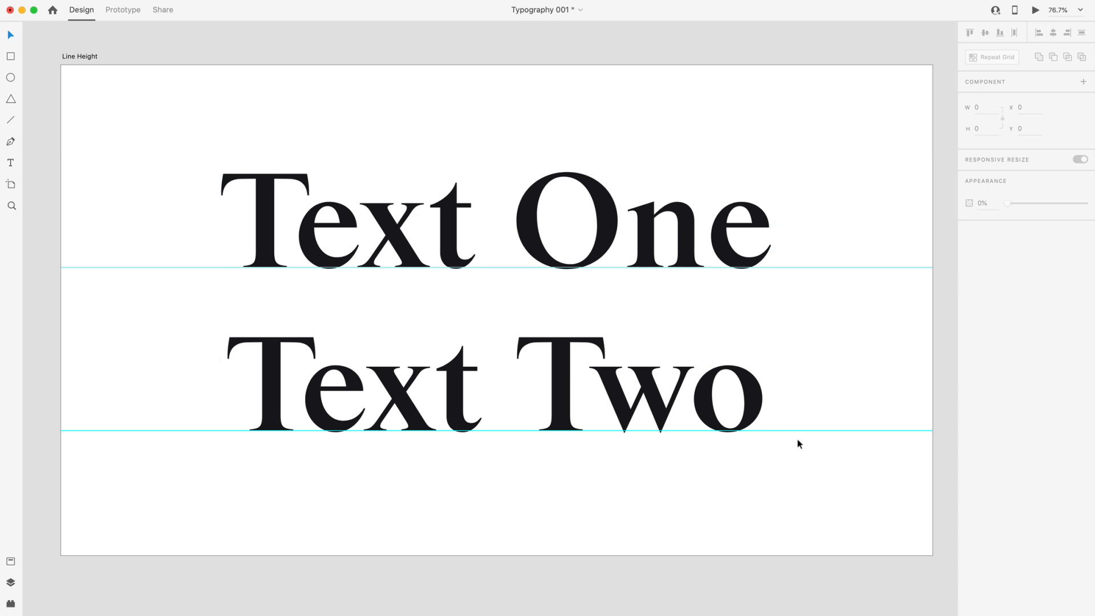
click(734, 251)
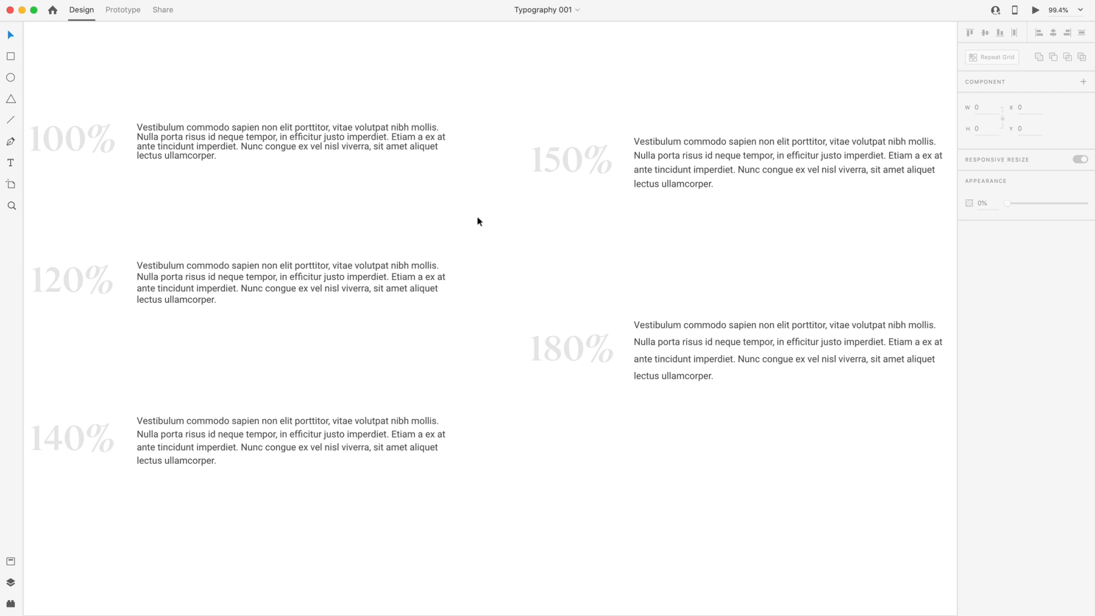
Compare the line spacing settings of the sample paragraphs labelled 100%, 140%, 150% and 180%.
click(227, 138)
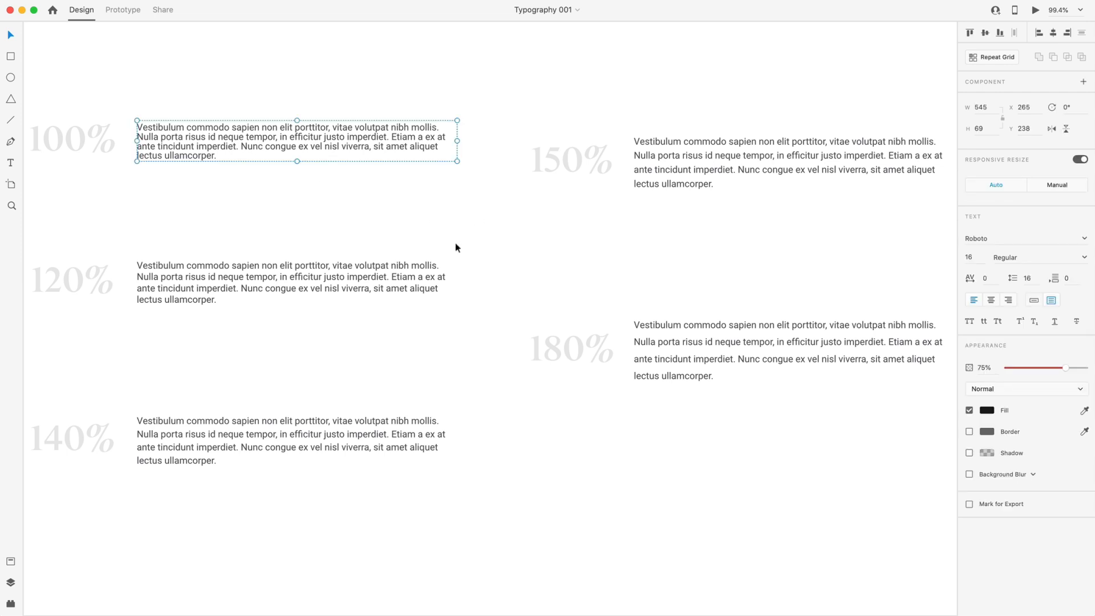
click(774, 364)
click(771, 452)
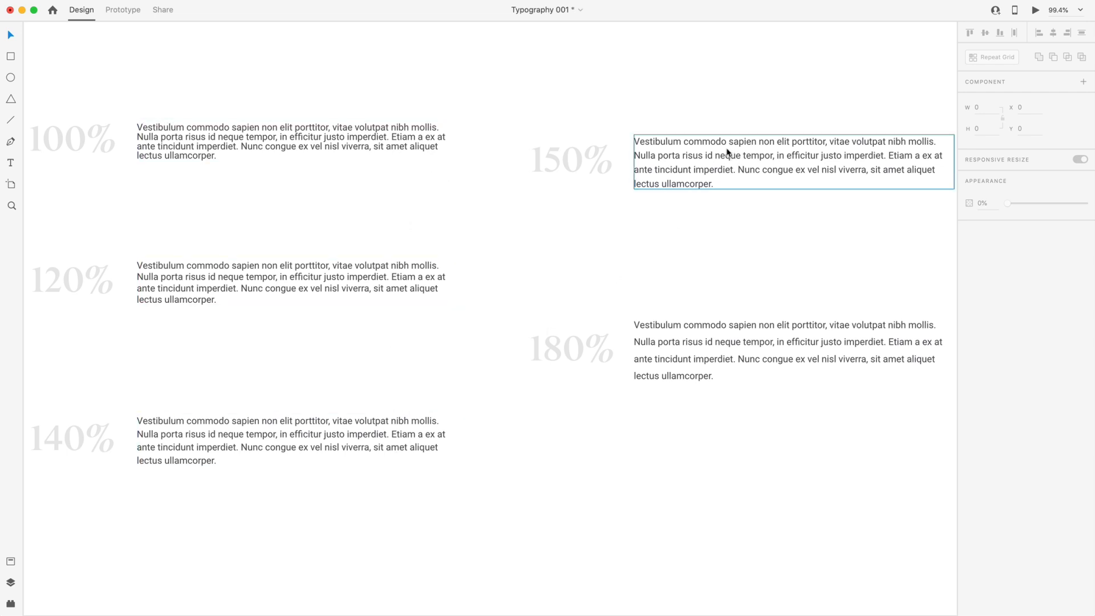
click(394, 144)
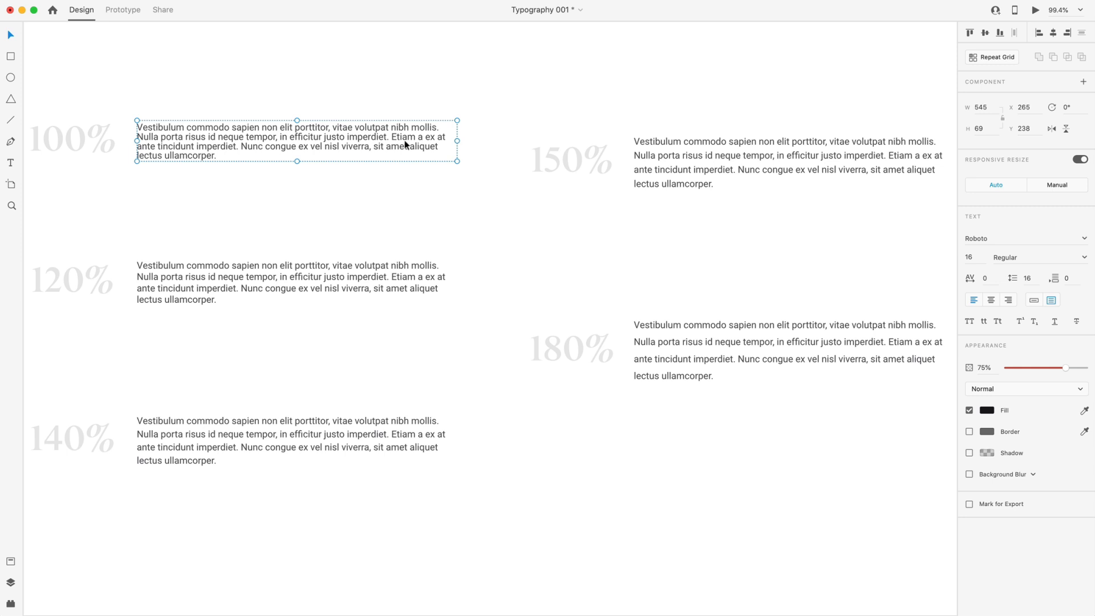
click(473, 188)
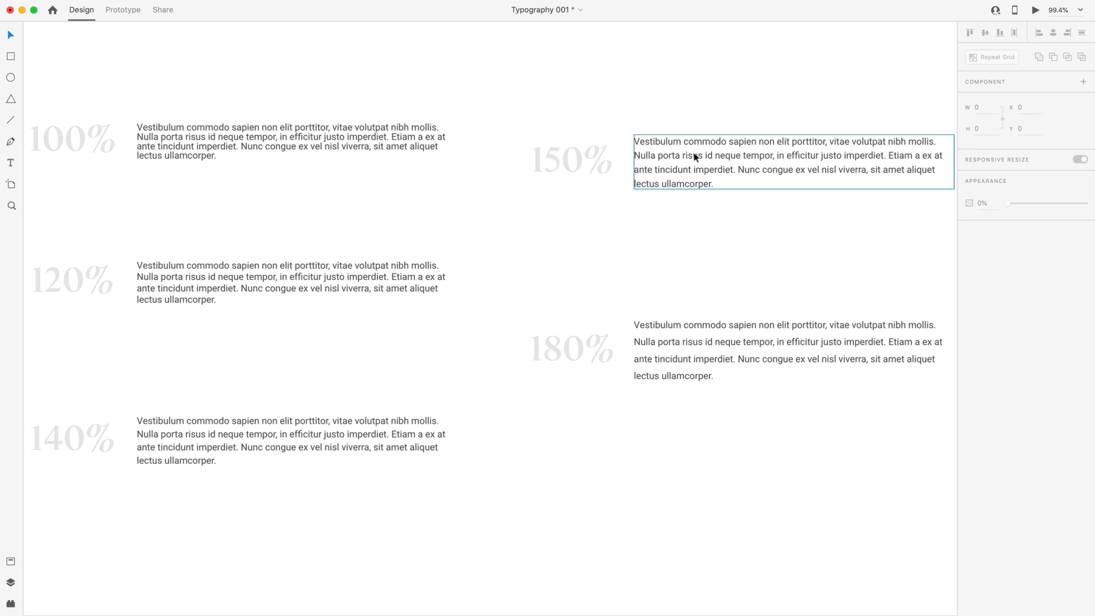
click(672, 155)
click(280, 426)
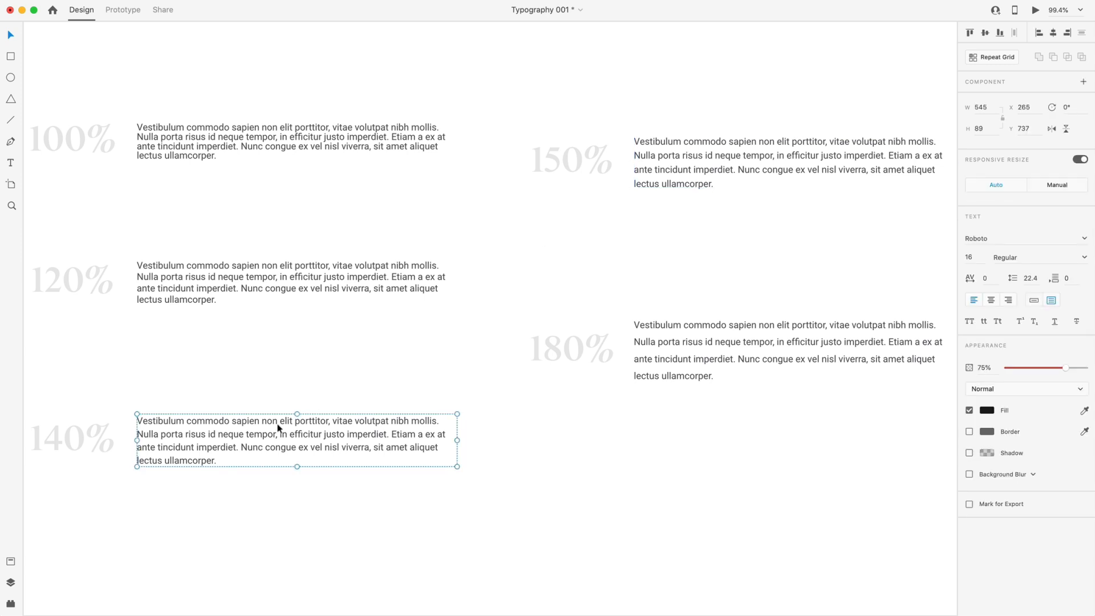
click(491, 331)
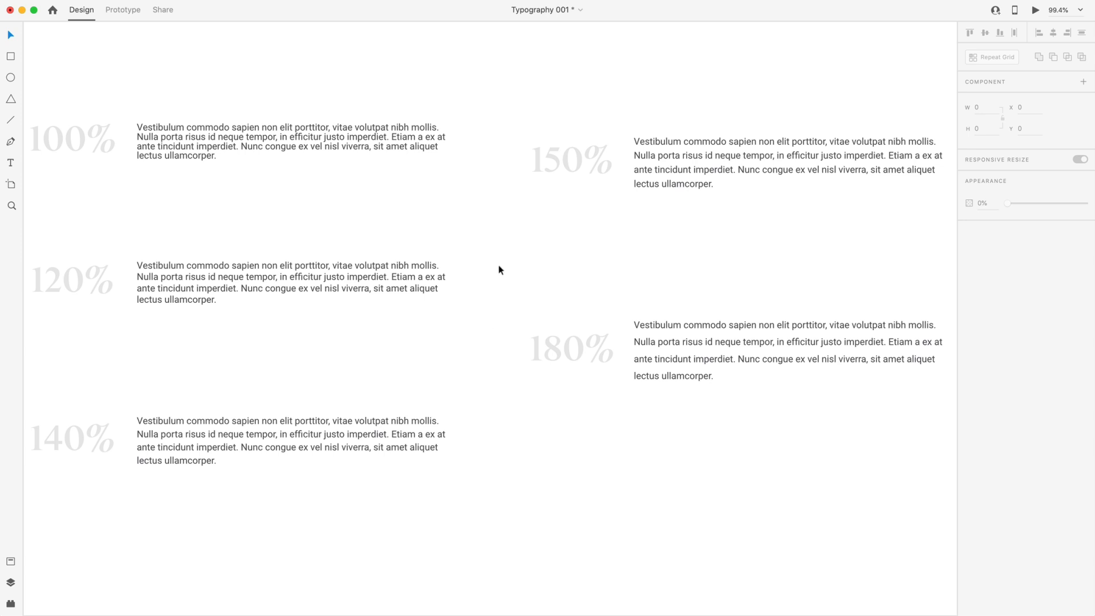
Set the line spacing of the paragraph labelled 120% to 16, equal to its font size.
click(361, 278)
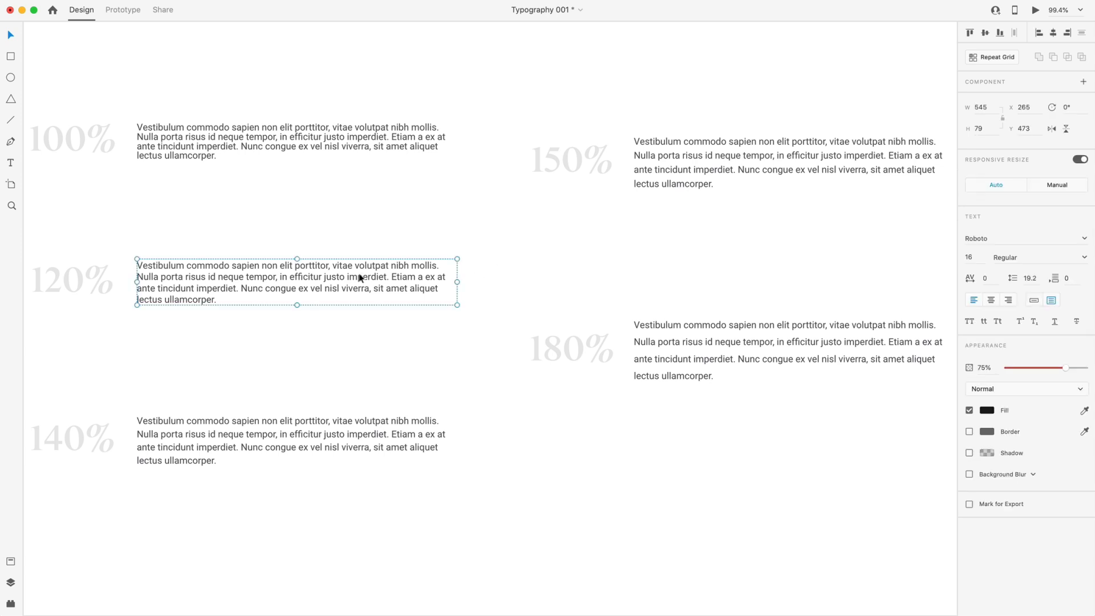
click(963, 256)
click(1037, 278)
text(16)
key(Return)
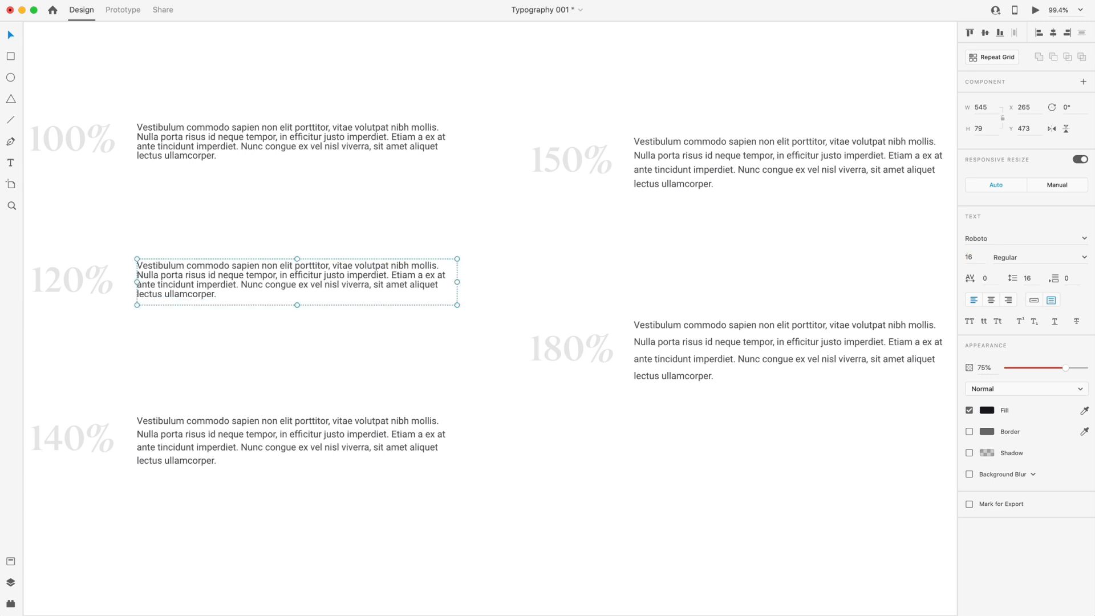
Multiply the line spacing of the paragraph labelled 120% by 1.5 to get 24.
click(1036, 279)
click(1038, 278)
text(*1.5)
key(Return)
Set the line spacing of the paragraph labelled 120% to 16*1.2.
click(1032, 276)
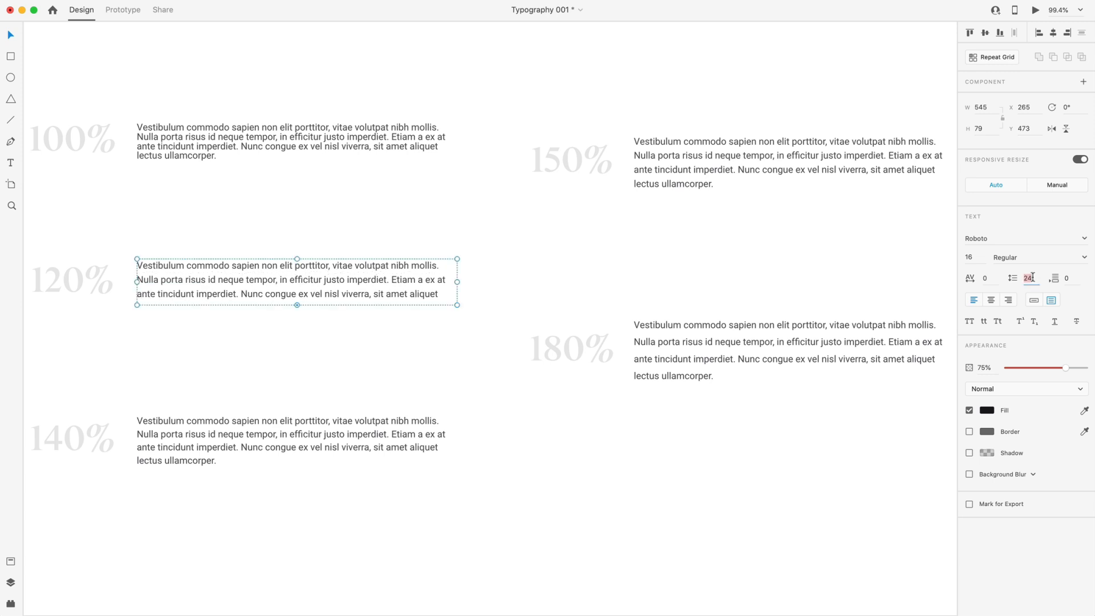
text(16*1.2)
key(Return)
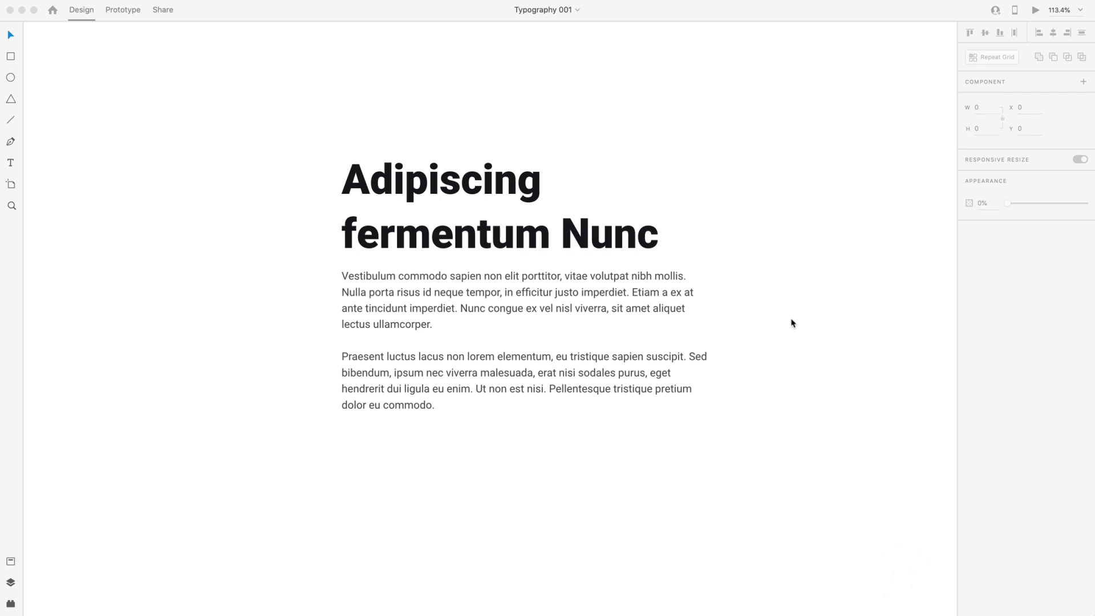
Inspect the text settings of the body paragraphs and of the "Adipiscing fermentum Nunc" heading on the wide artboard.
scroll(791, 320, up, 1)
click(541, 288)
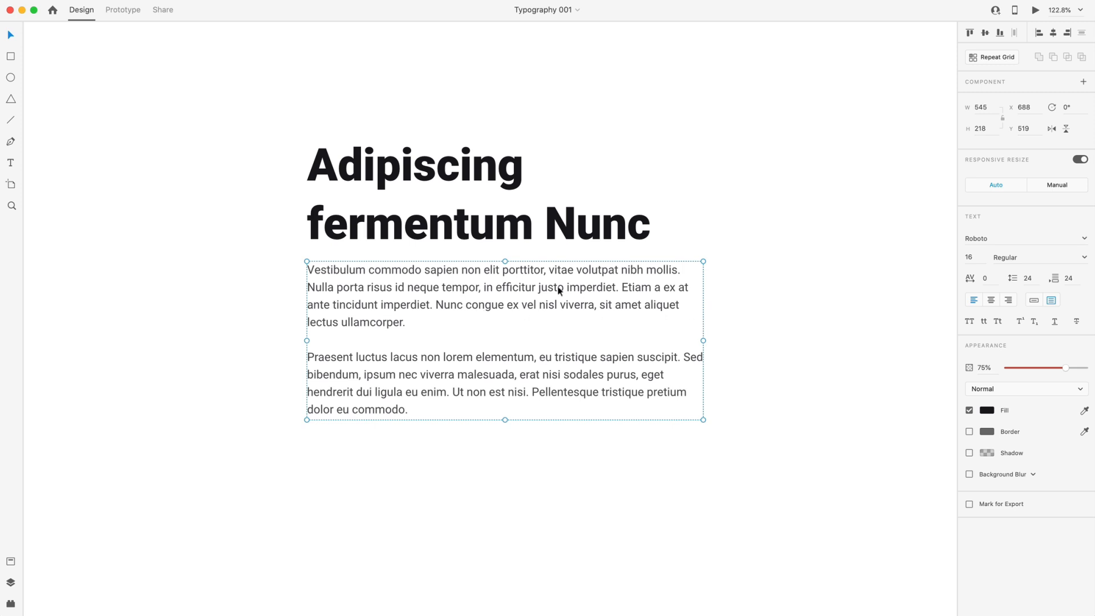
click(764, 335)
click(612, 231)
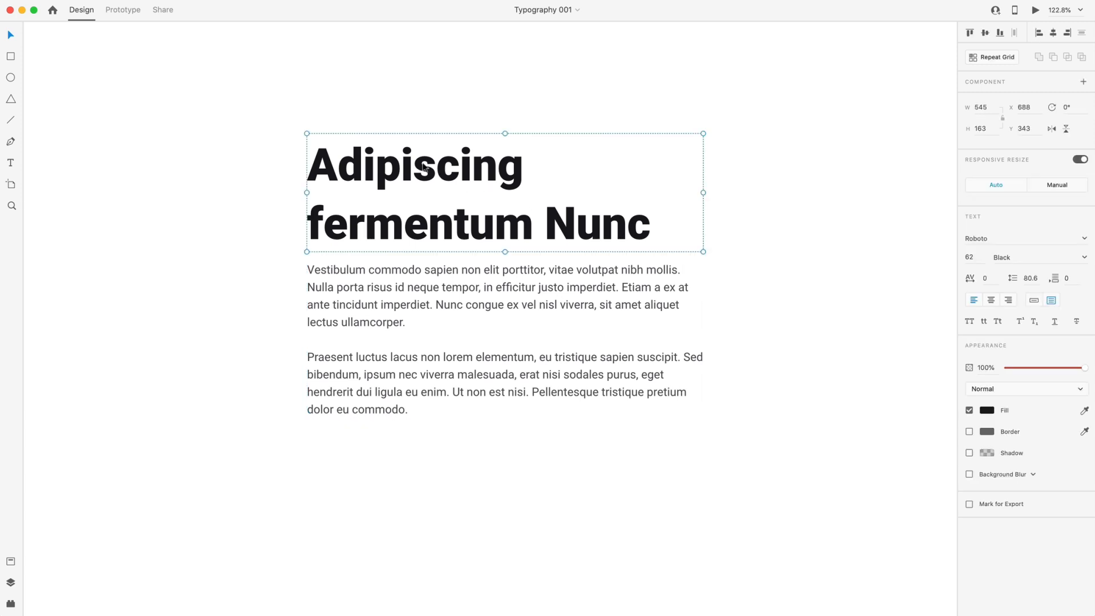
click(811, 300)
Compare the font size and line spacing of the "Adipiscing fermentum Nunc" headings on mobile artboards 1 and 2.
scroll(765, 274, right, 10)
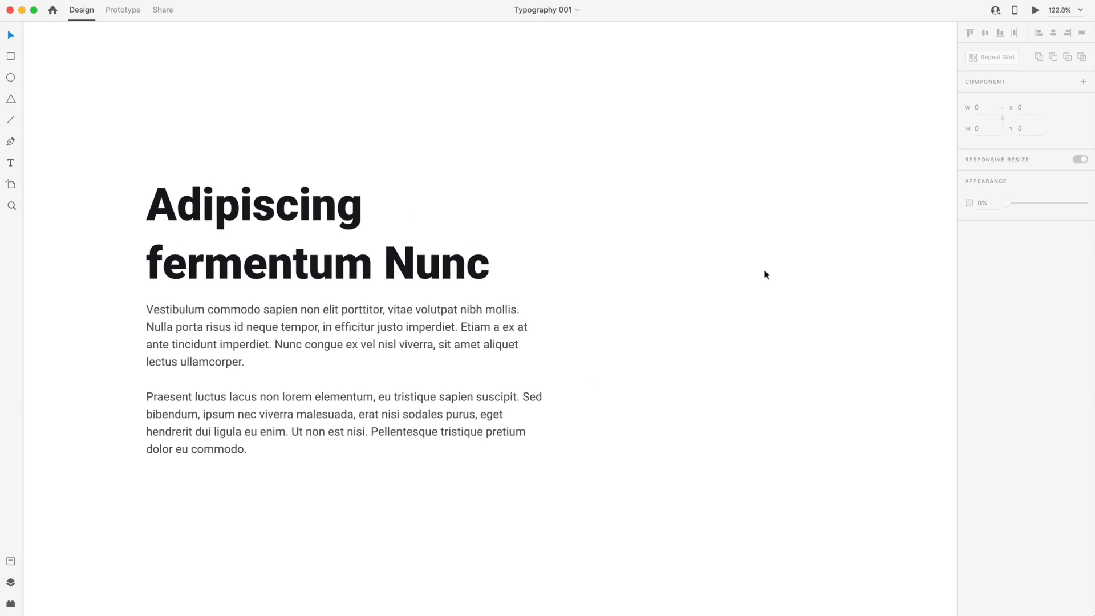
scroll(819, 281, right, 10)
scroll(819, 281, up, 2)
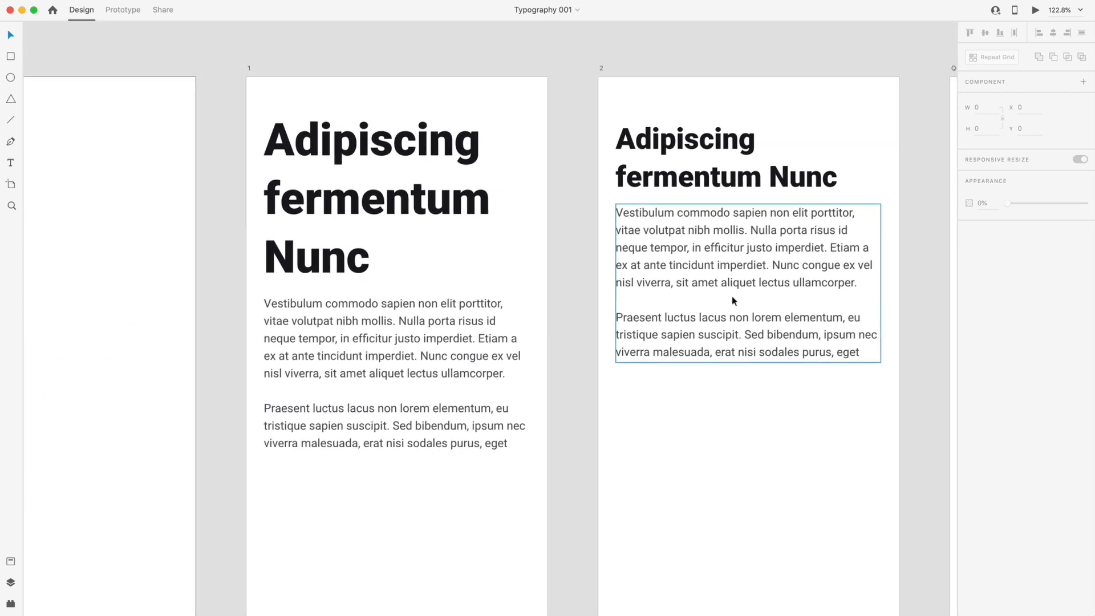
scroll(694, 389, down, 1)
click(355, 177)
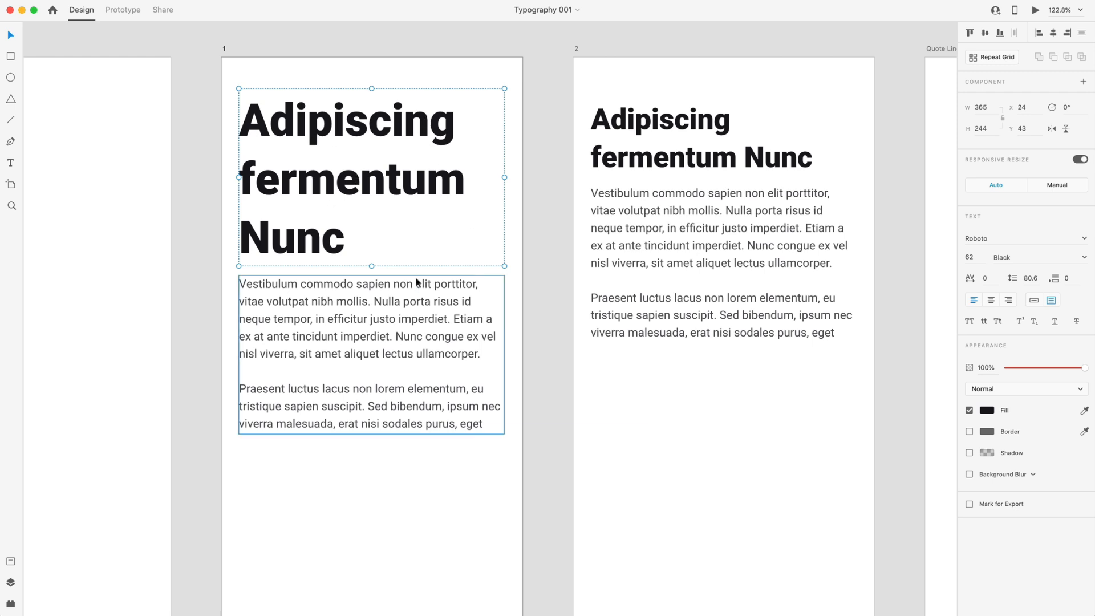
click(663, 156)
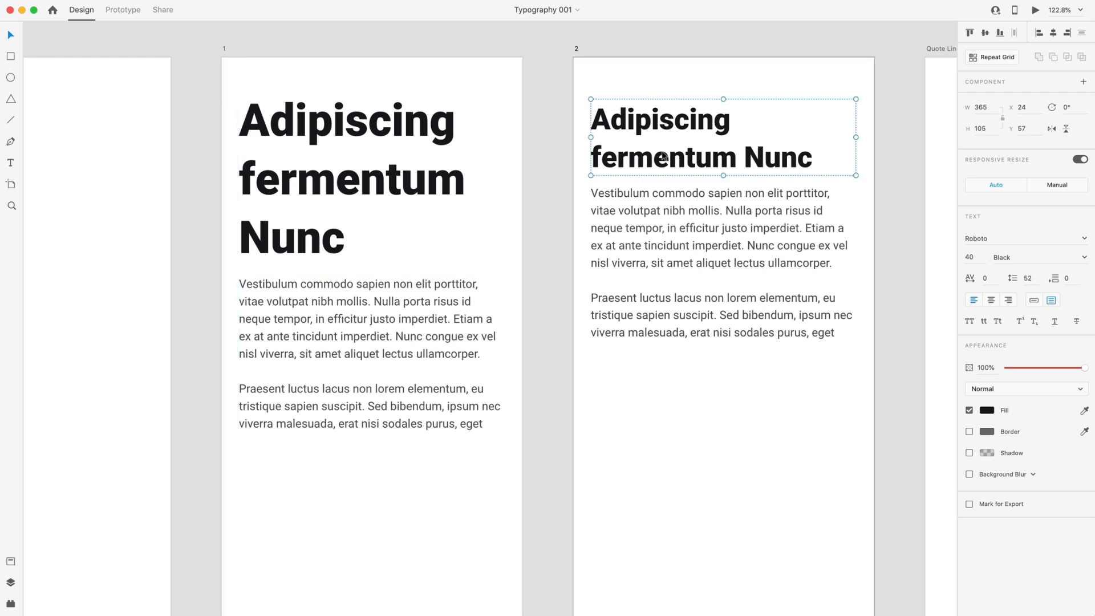